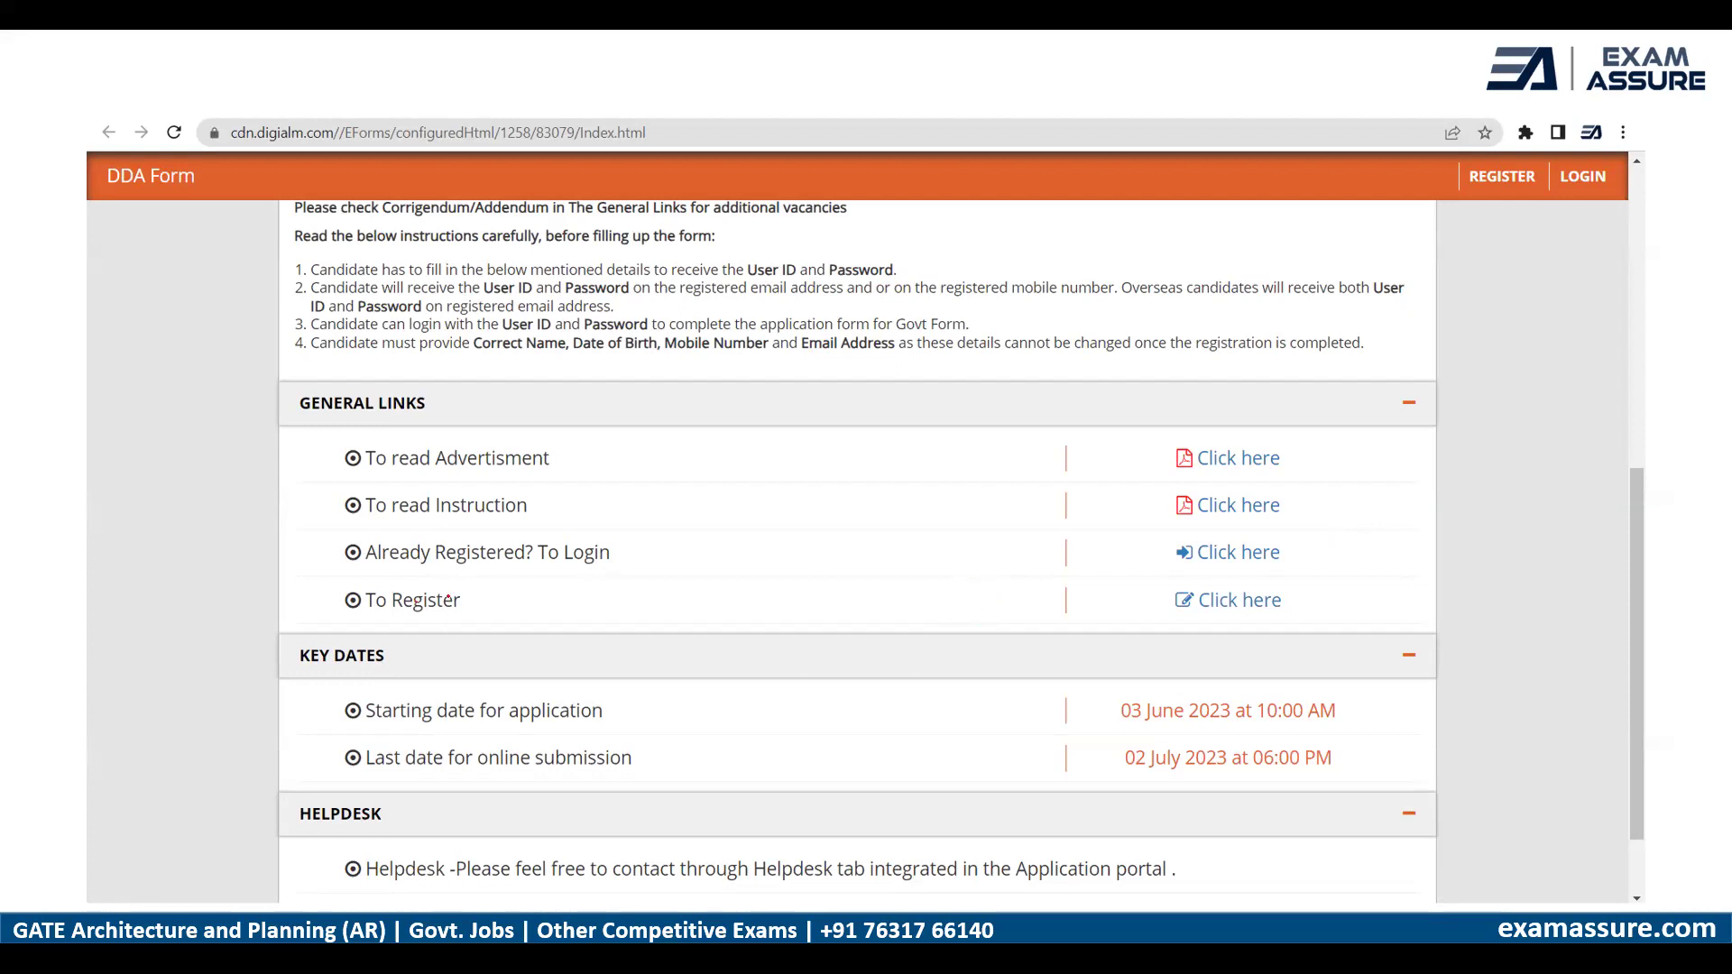
Use the 'To Register' link under General Links to reach the blank registration page
left_click_drag(454, 622, 359, 620)
left_click_drag(1167, 598, 1170, 621)
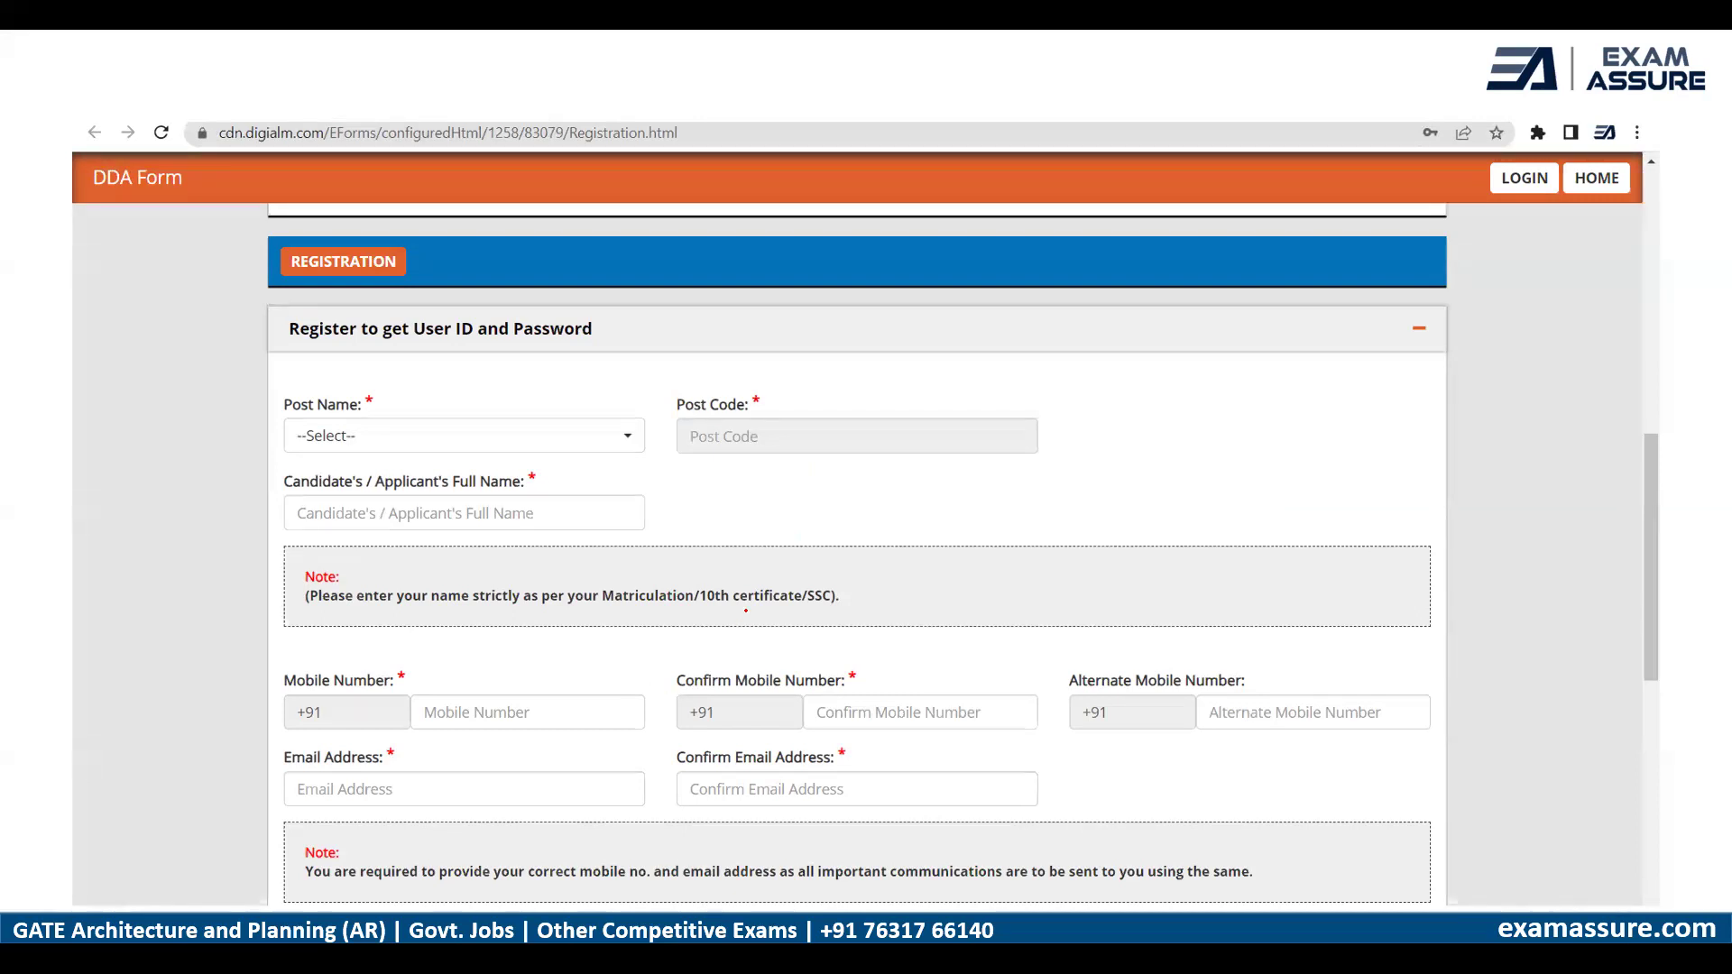
Select Architectural Assistant (03) as Post Name and enter the candidate's name, mobile and email
left_click(464, 436)
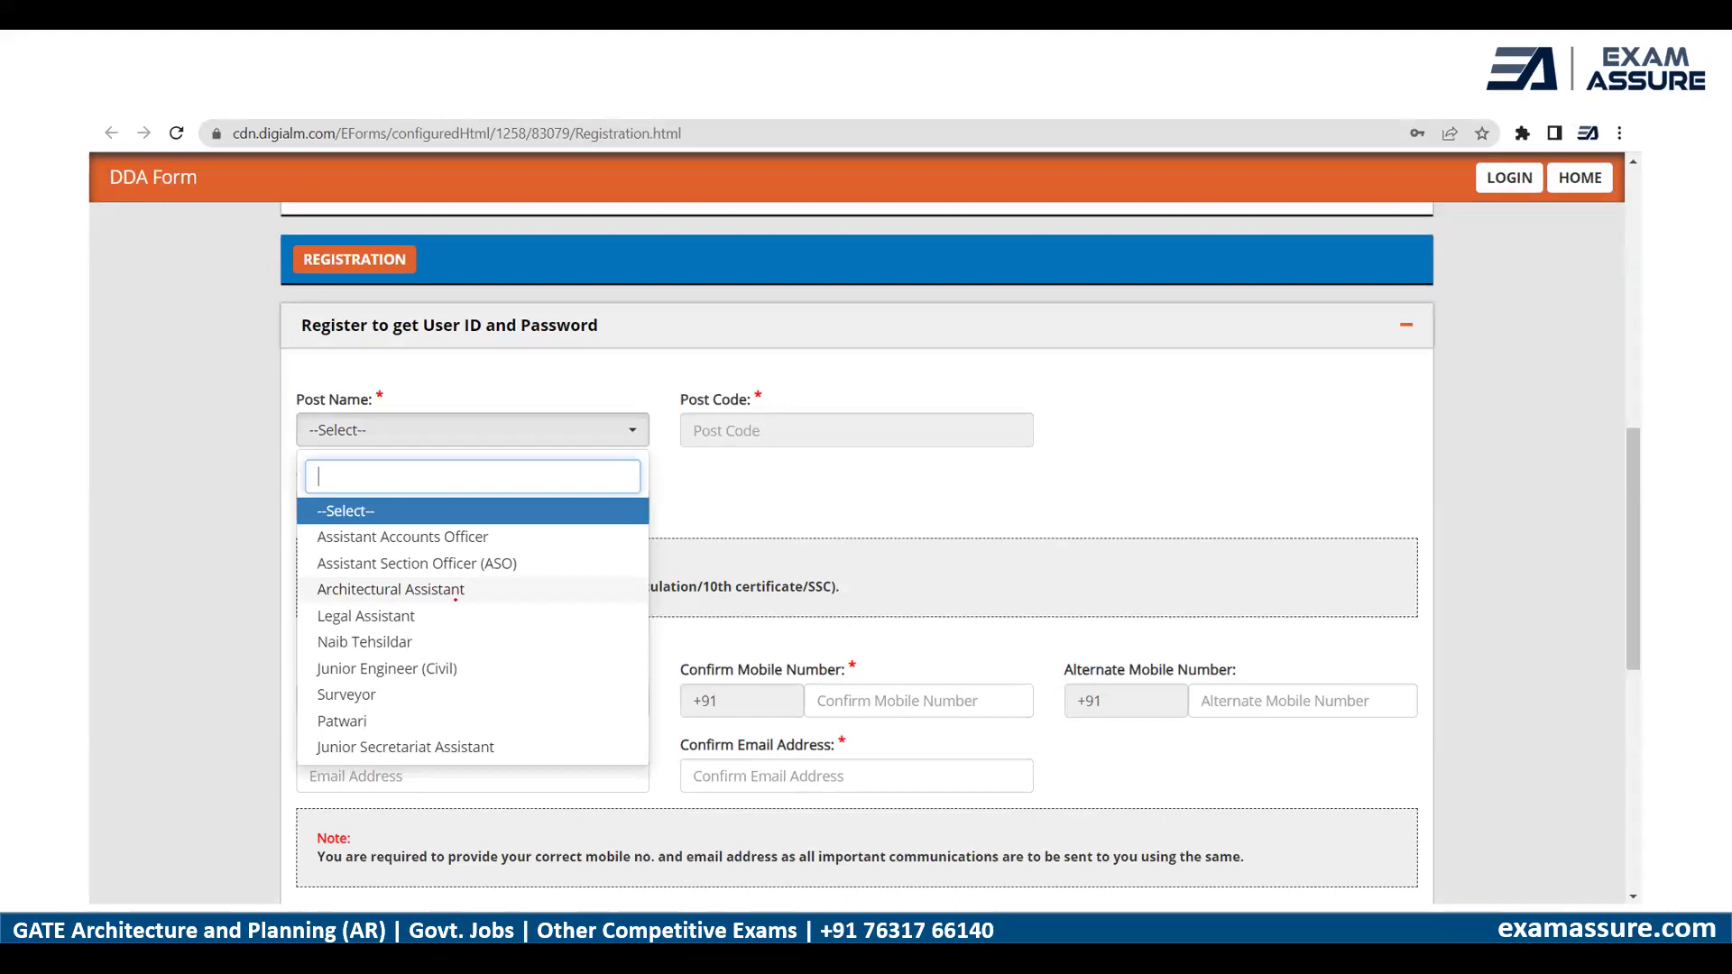
left_click_drag(314, 598, 468, 598)
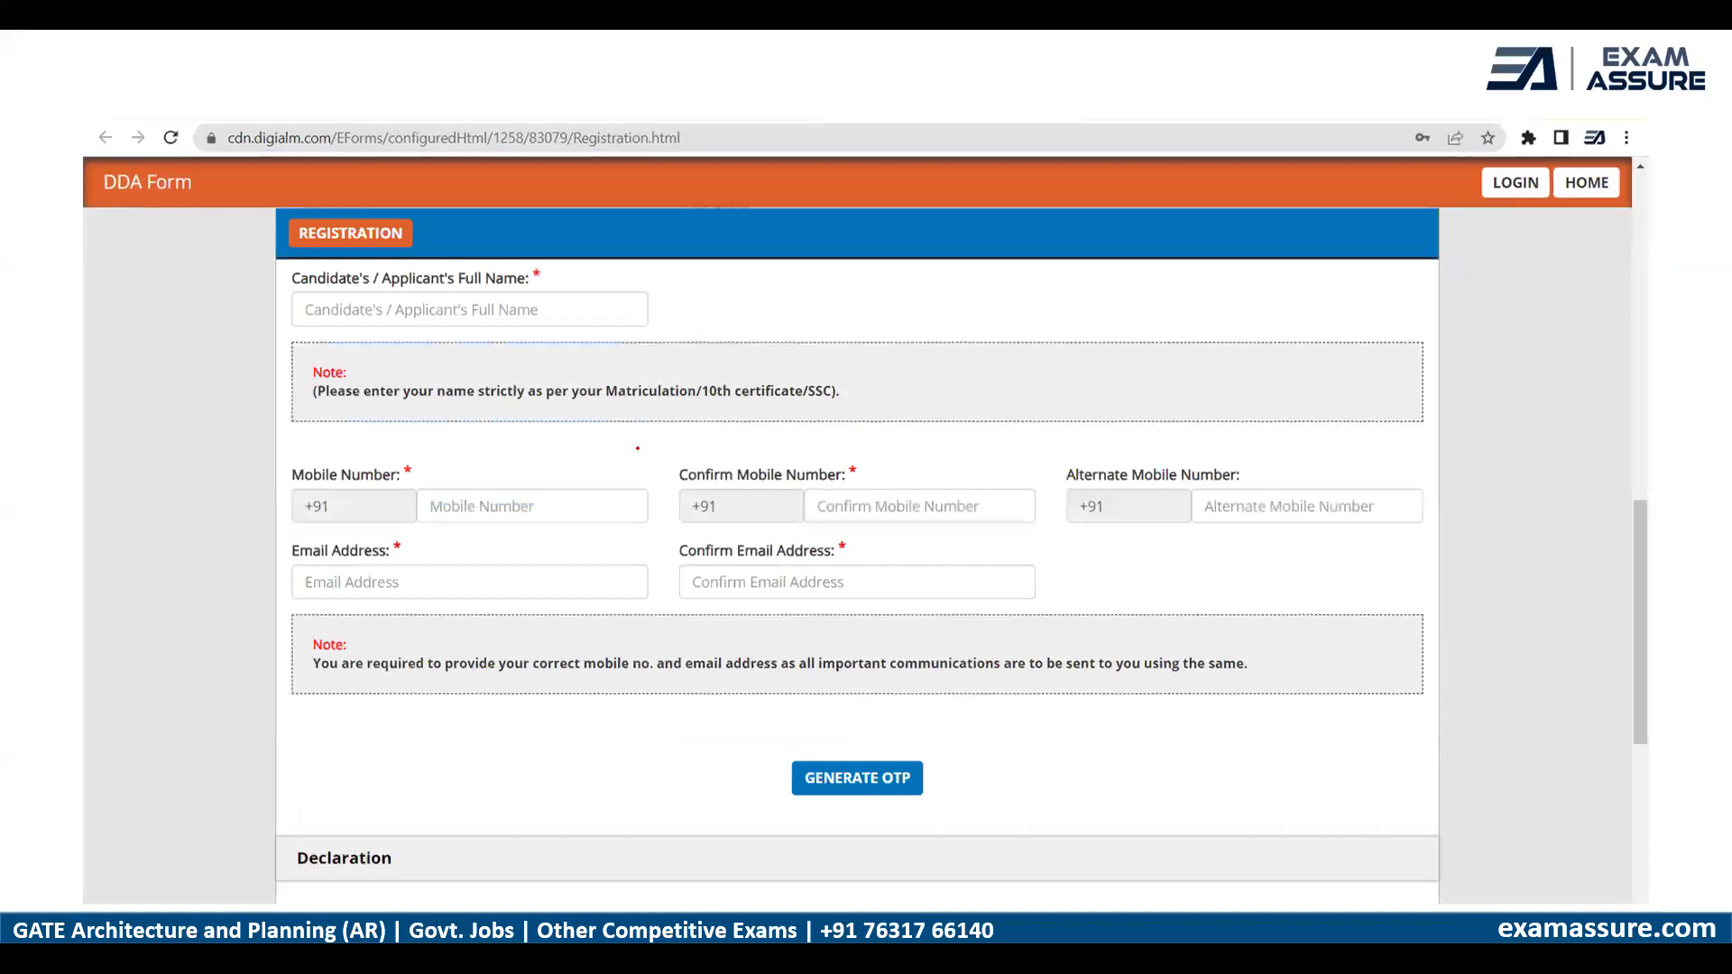
left_click_drag(562, 315, 592, 303)
left_click_drag(582, 514, 613, 504)
left_click_drag(726, 598, 752, 593)
left_click_drag(896, 794, 909, 788)
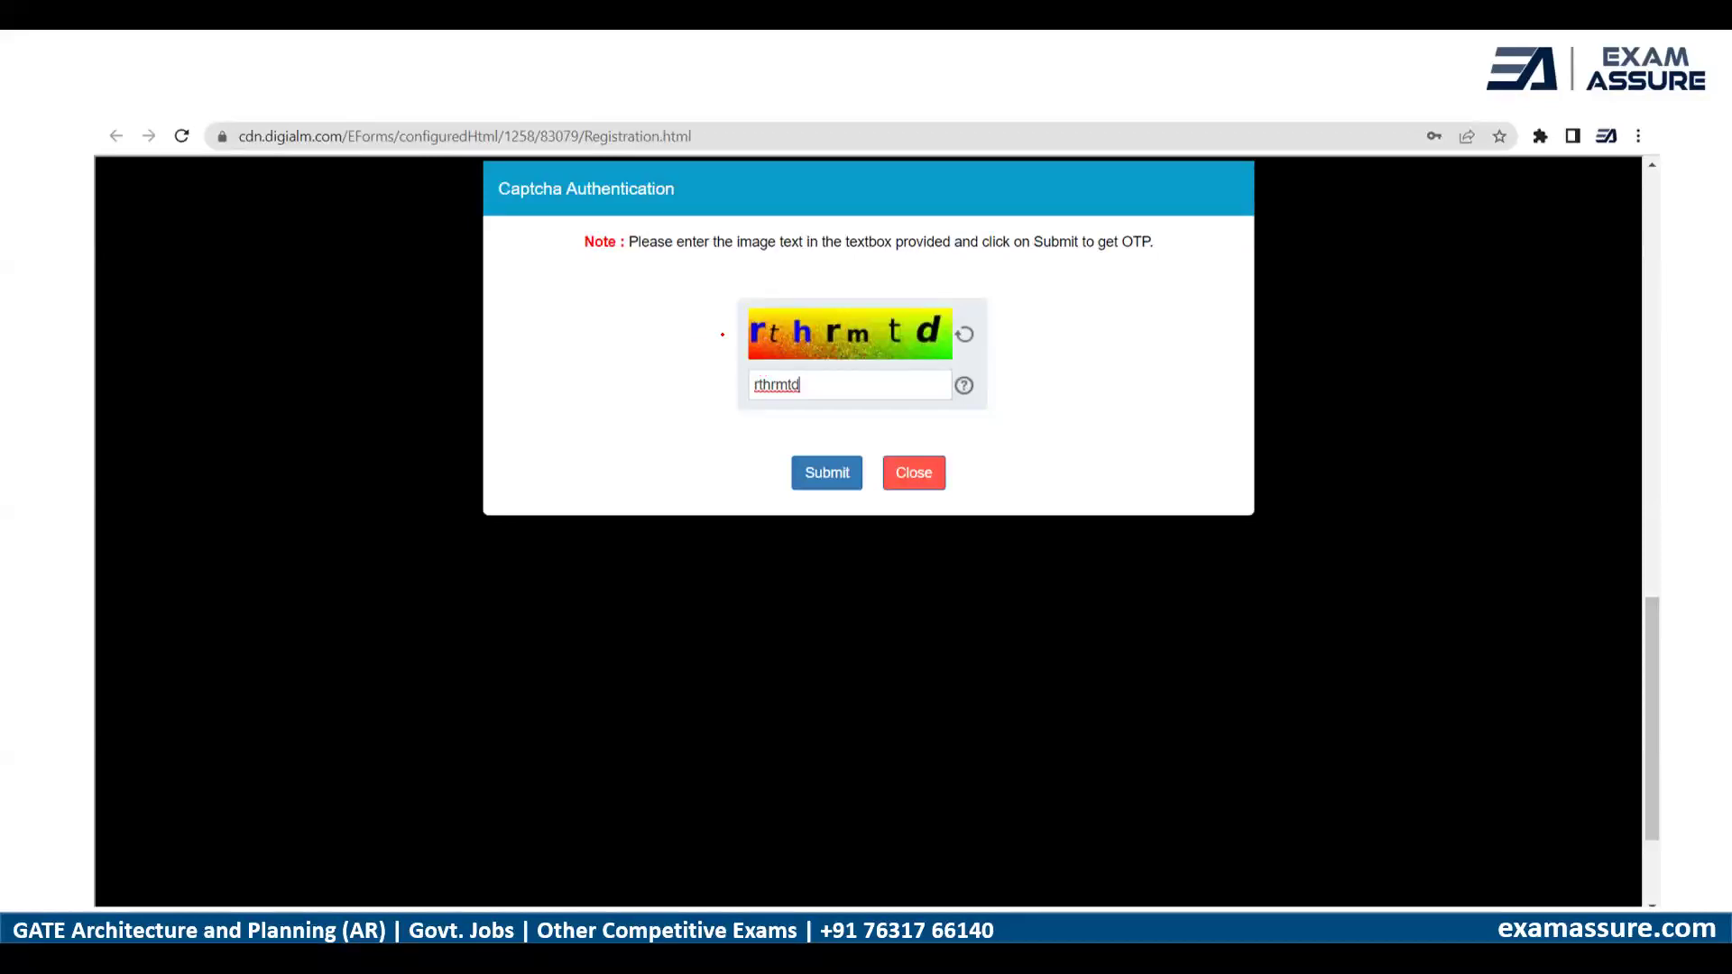
Generate the OTP, submit its captcha, then tick I Agree and enter the registration captcha
left_click_drag(692, 352, 729, 342)
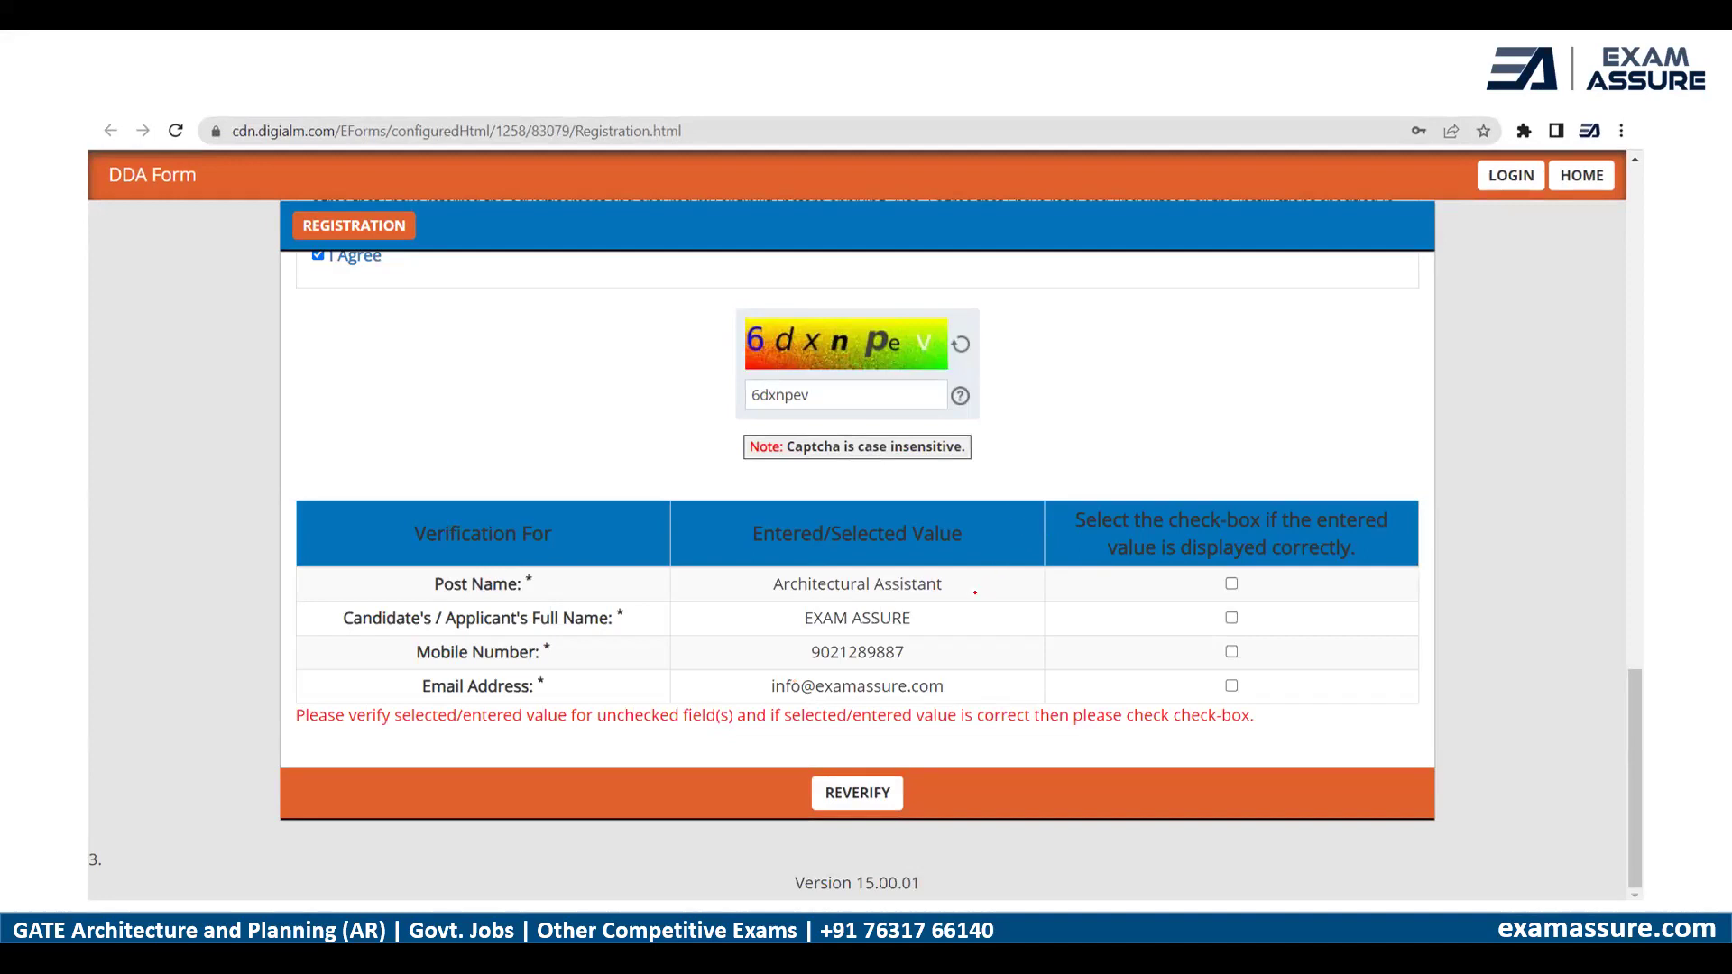
Confirm the post, name, mobile and email checkboxes in the verification table and reverify
mouse_move(969, 589)
left_mouse_down()
mouse_move(1001, 576)
mouse_move(988, 614)
mouse_move(1008, 682)
left_mouse_up()
mouse_move(1227, 582)
left_mouse_down()
mouse_move(1254, 575)
mouse_move(1255, 673)
left_mouse_up()
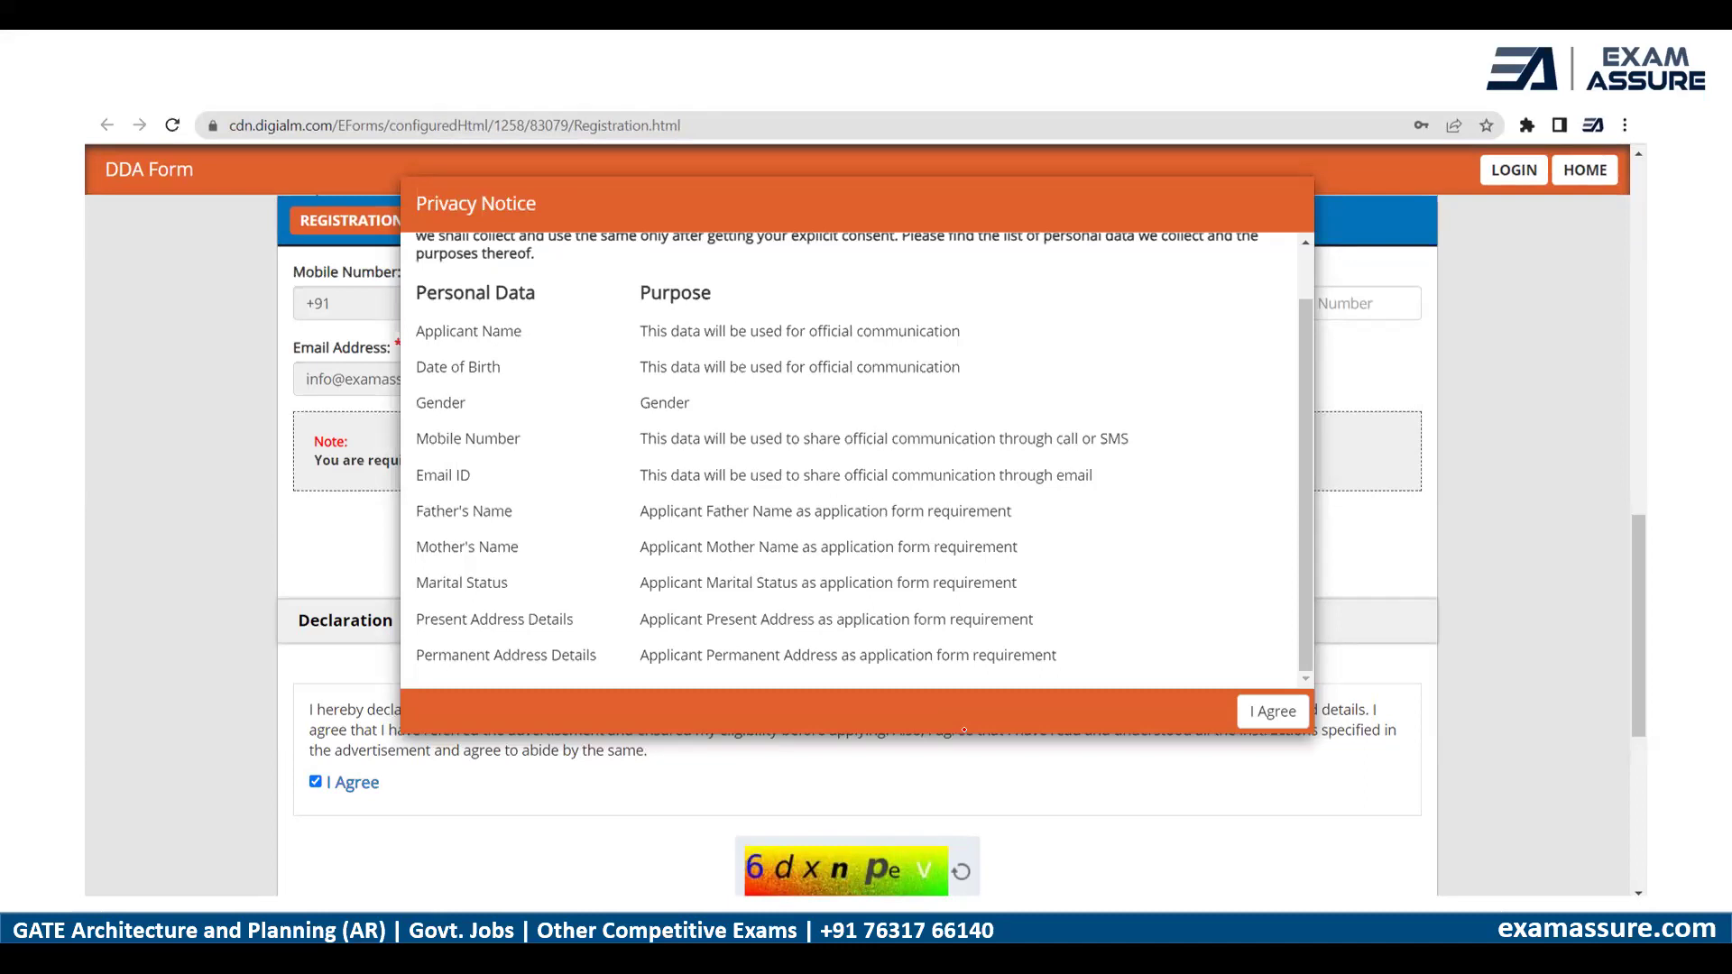
Agree to the Privacy Notice, completing registration with Architectural Assistant (03) and an application number
left_click_drag(1250, 656, 1243, 692)
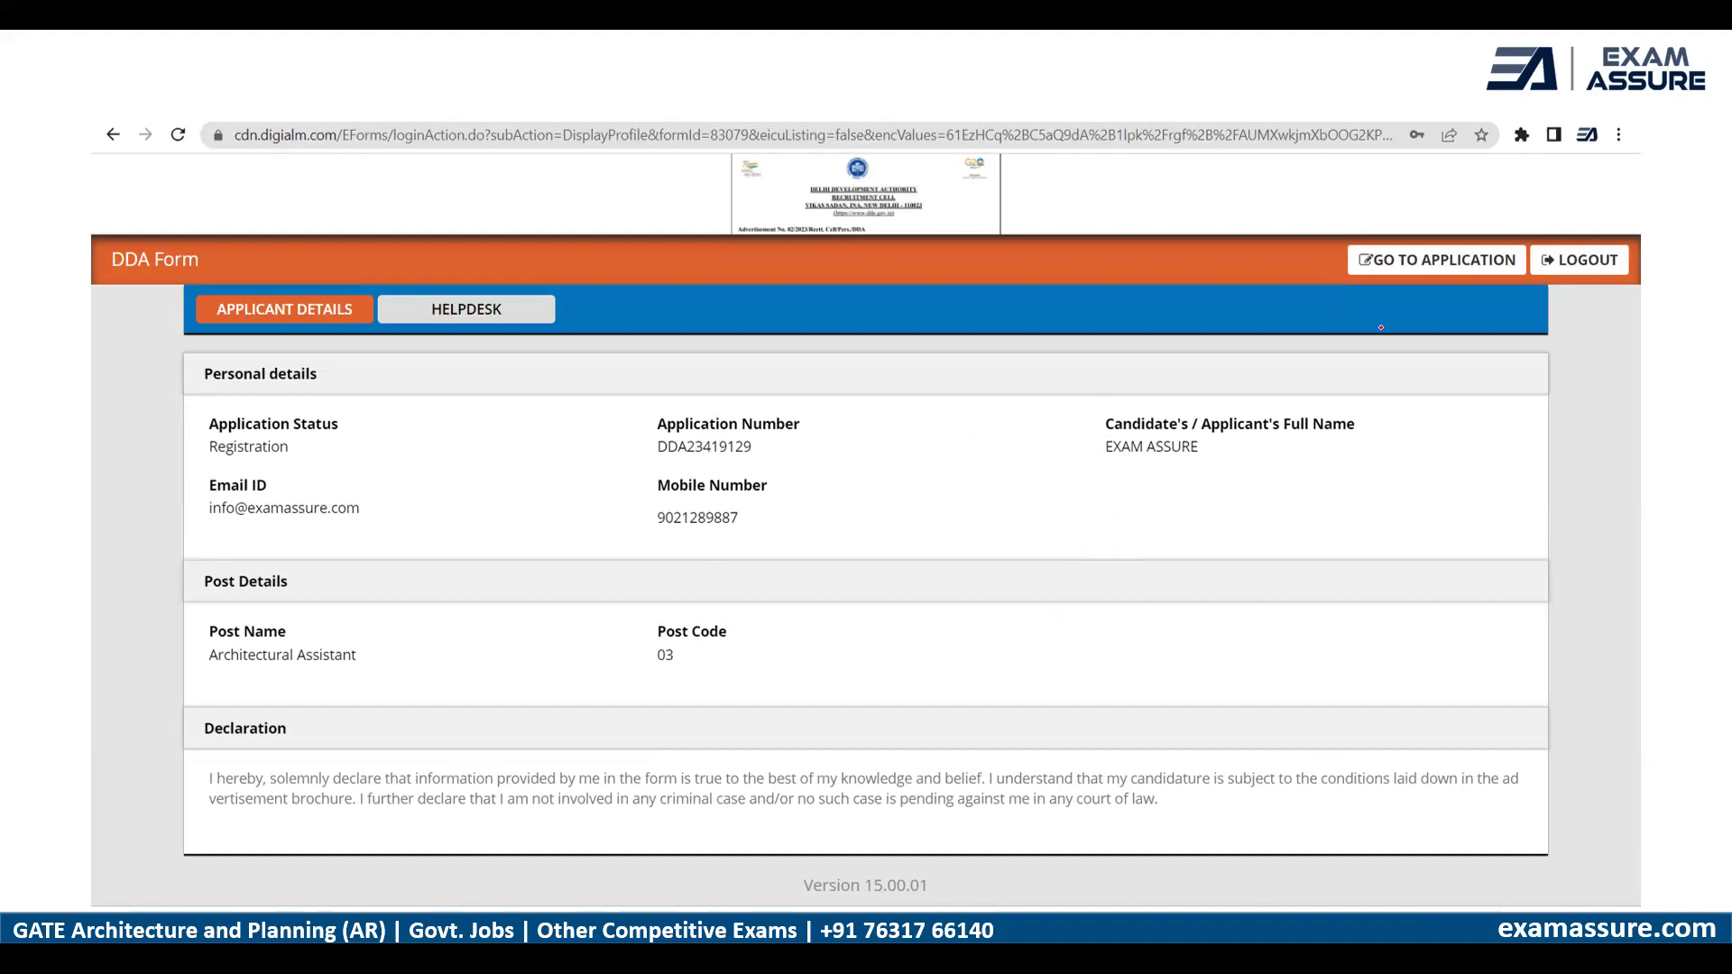
Go to the application form's Eligibility Criteria section from the Applicant Details page
mouse_move(1367, 217)
left_mouse_down()
mouse_move(1489, 333)
mouse_move(1495, 195)
left_mouse_up()
left_click_drag(1497, 196, 1358, 214)
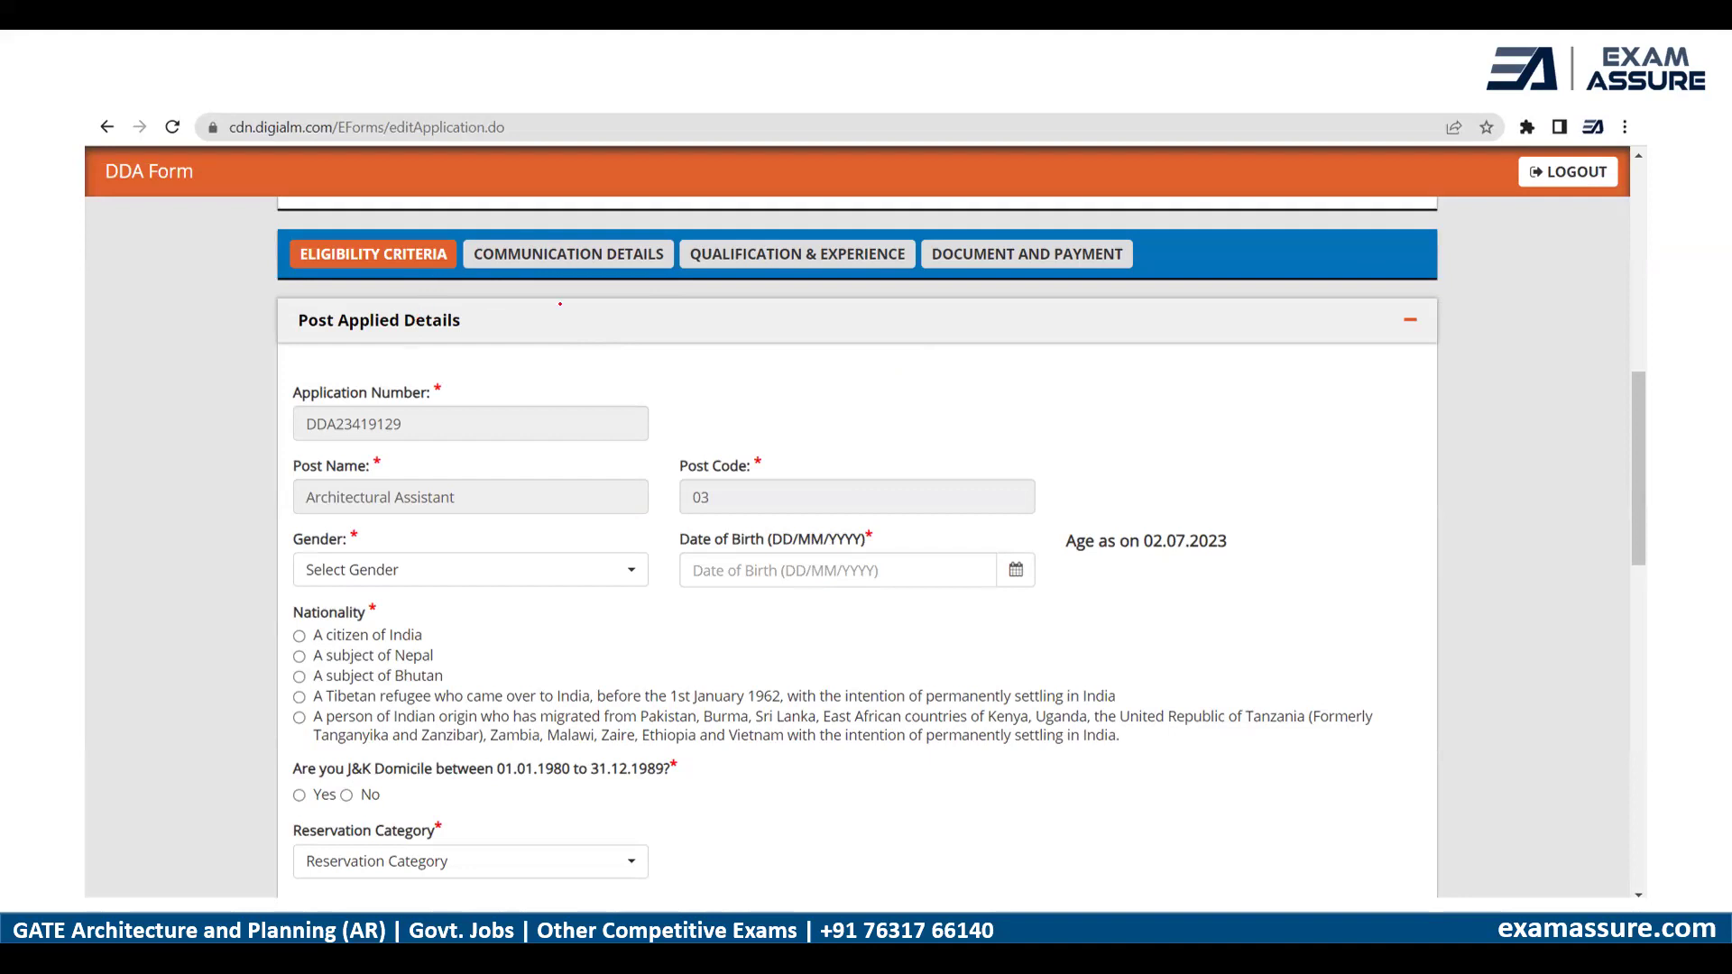
Go through the Eligibility Criteria fields down to the test city preference
left_click_drag(547, 281, 584, 261)
left_click_drag(785, 280, 831, 257)
left_click_drag(976, 280, 1011, 261)
left_click_drag(455, 424, 499, 405)
left_click_drag(476, 496, 516, 480)
left_click_drag(726, 500, 761, 490)
left_click_drag(622, 568, 582, 585)
scroll(745, 601, "down", 7)
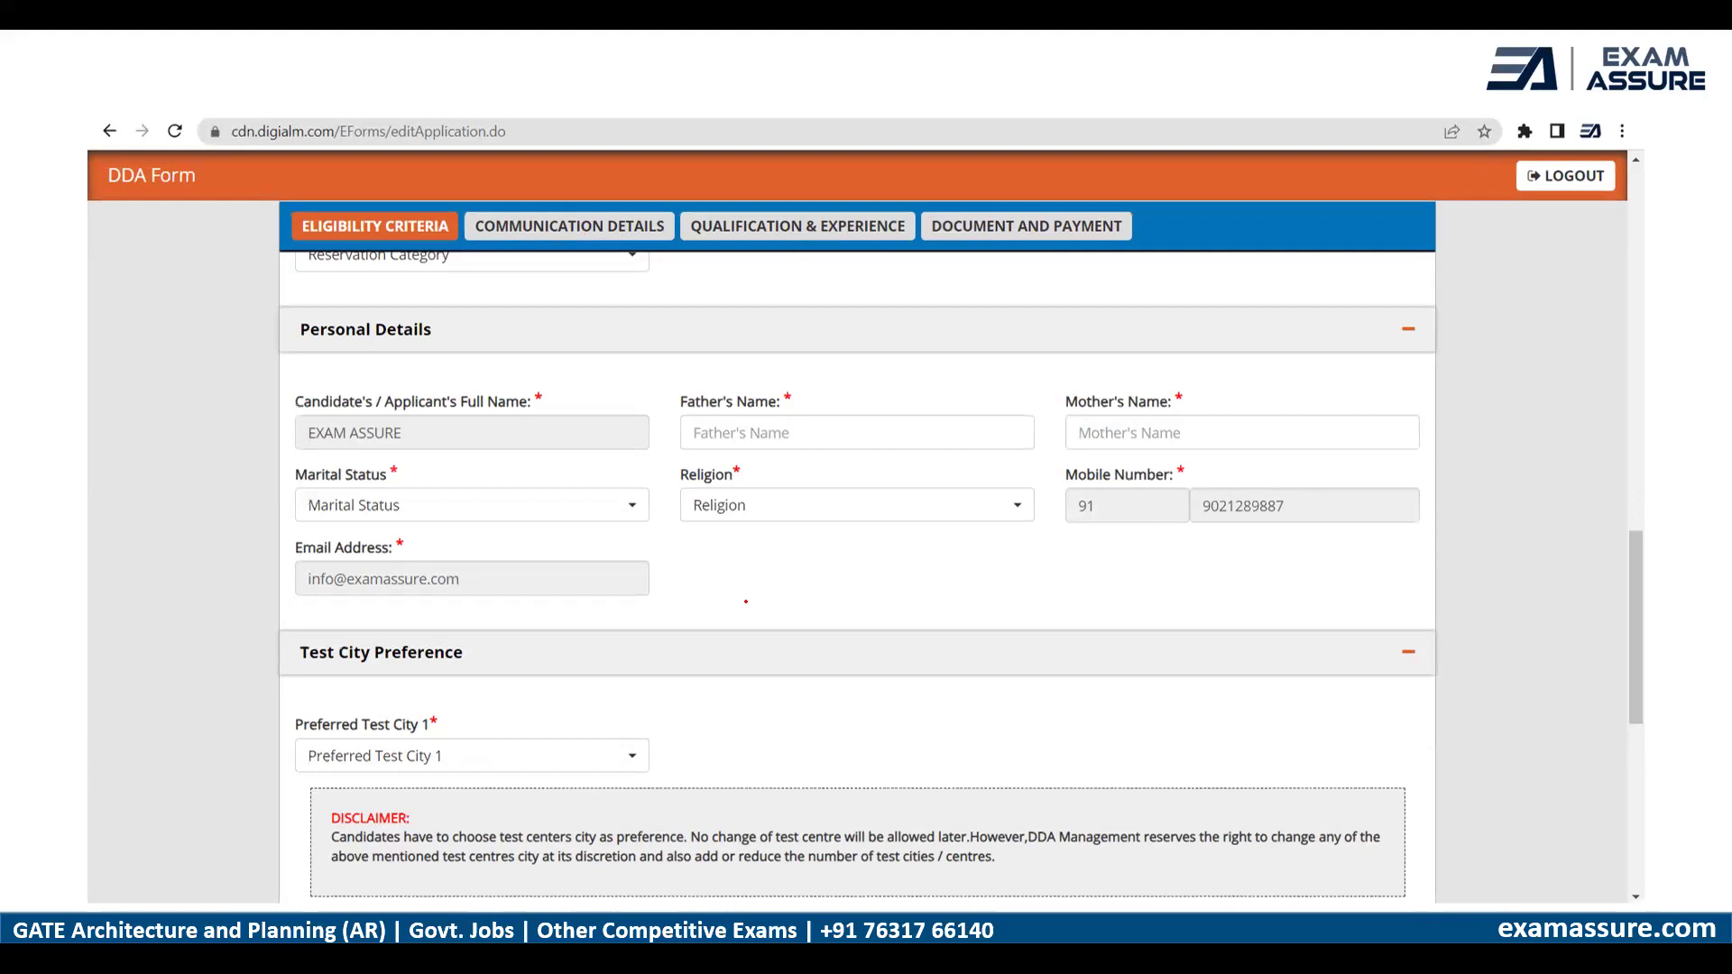
scroll(746, 601, "down", 1)
Choose Delhi NCR as the only Preferred Test City 1 and save the section
key("space")
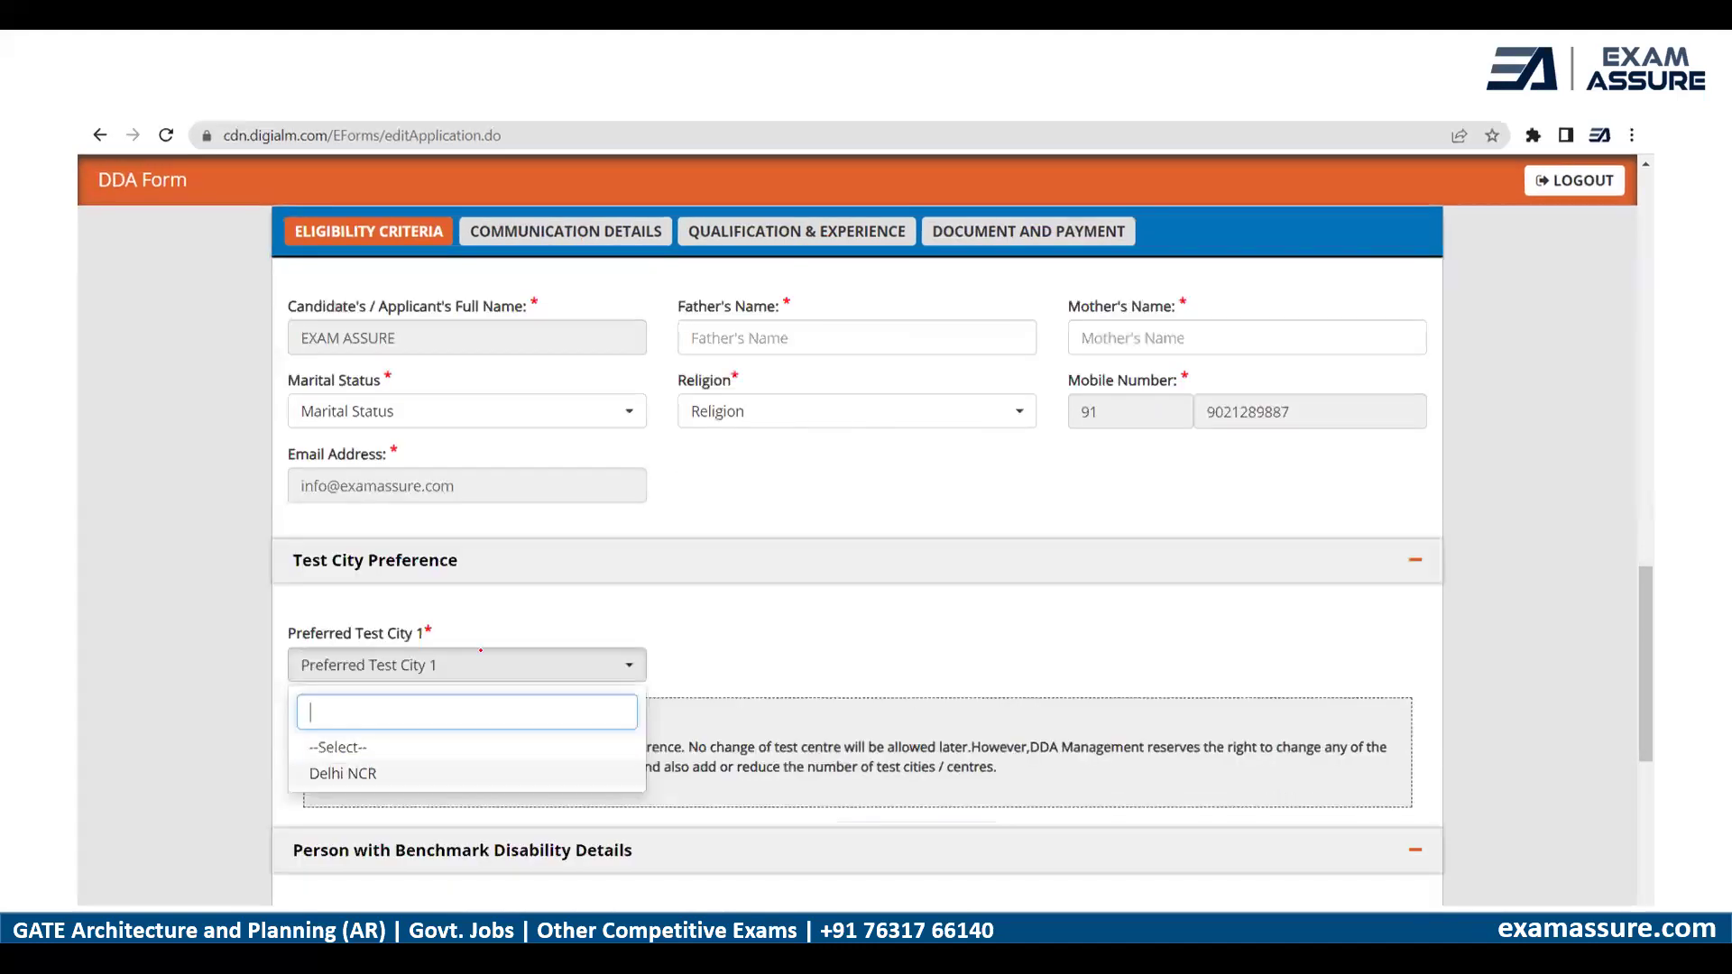
left_click_drag(389, 777, 434, 753)
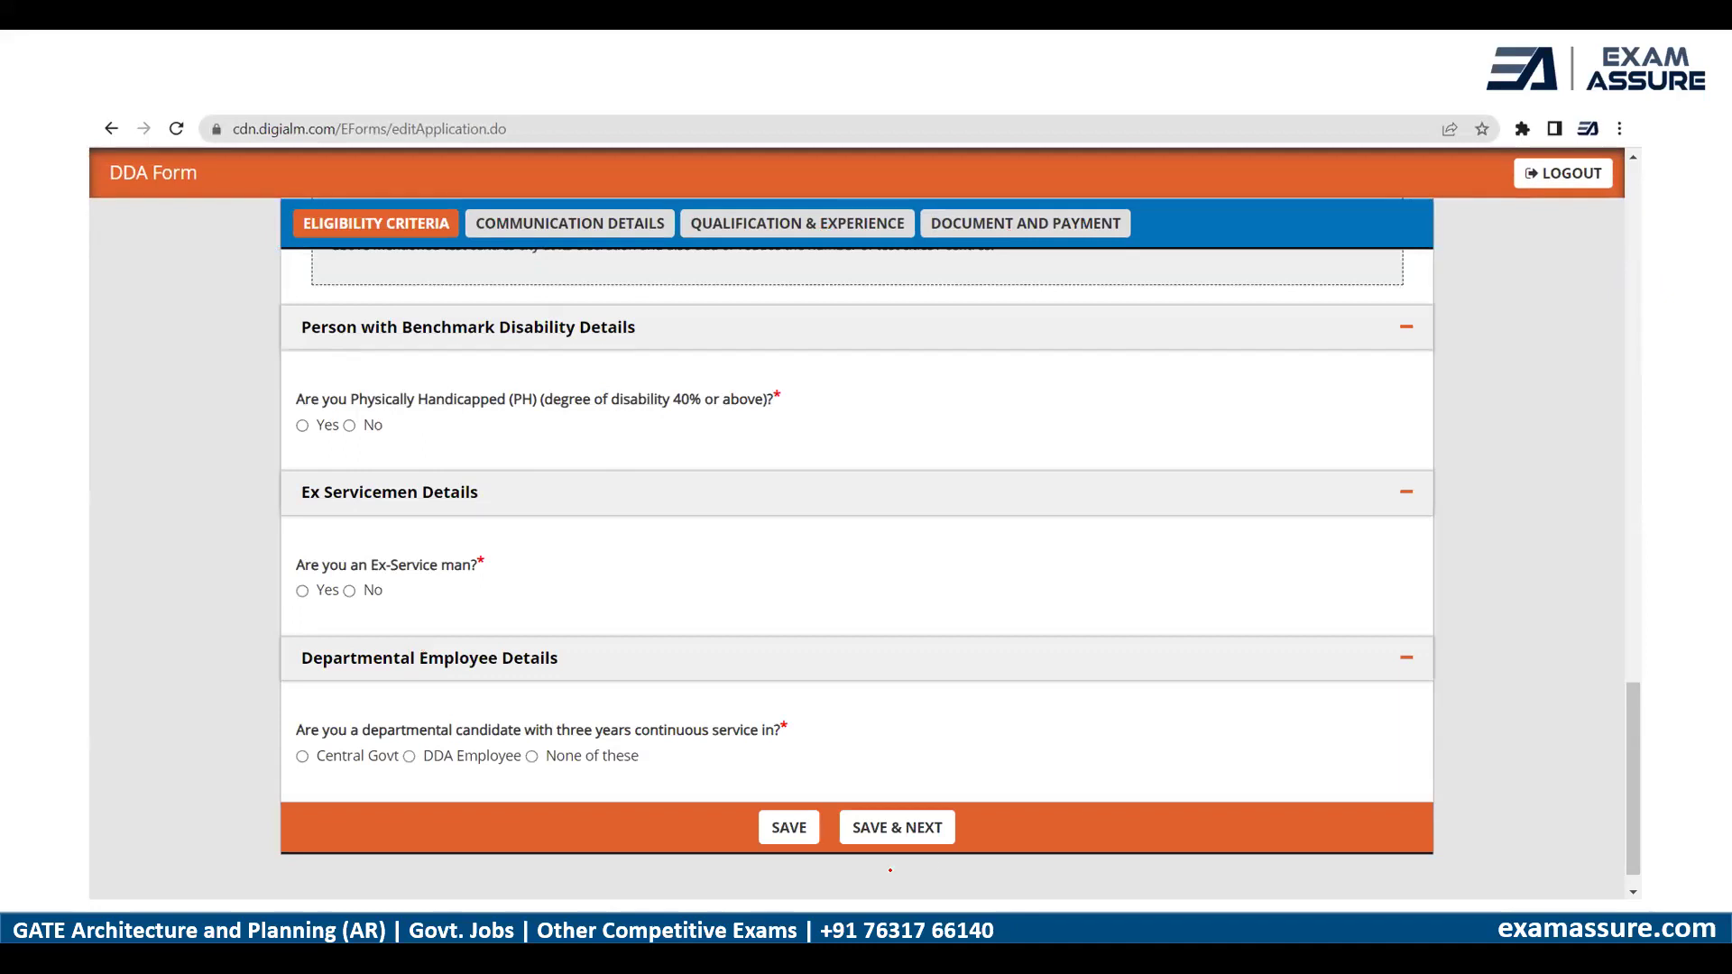
left_click_drag(938, 763, 883, 775)
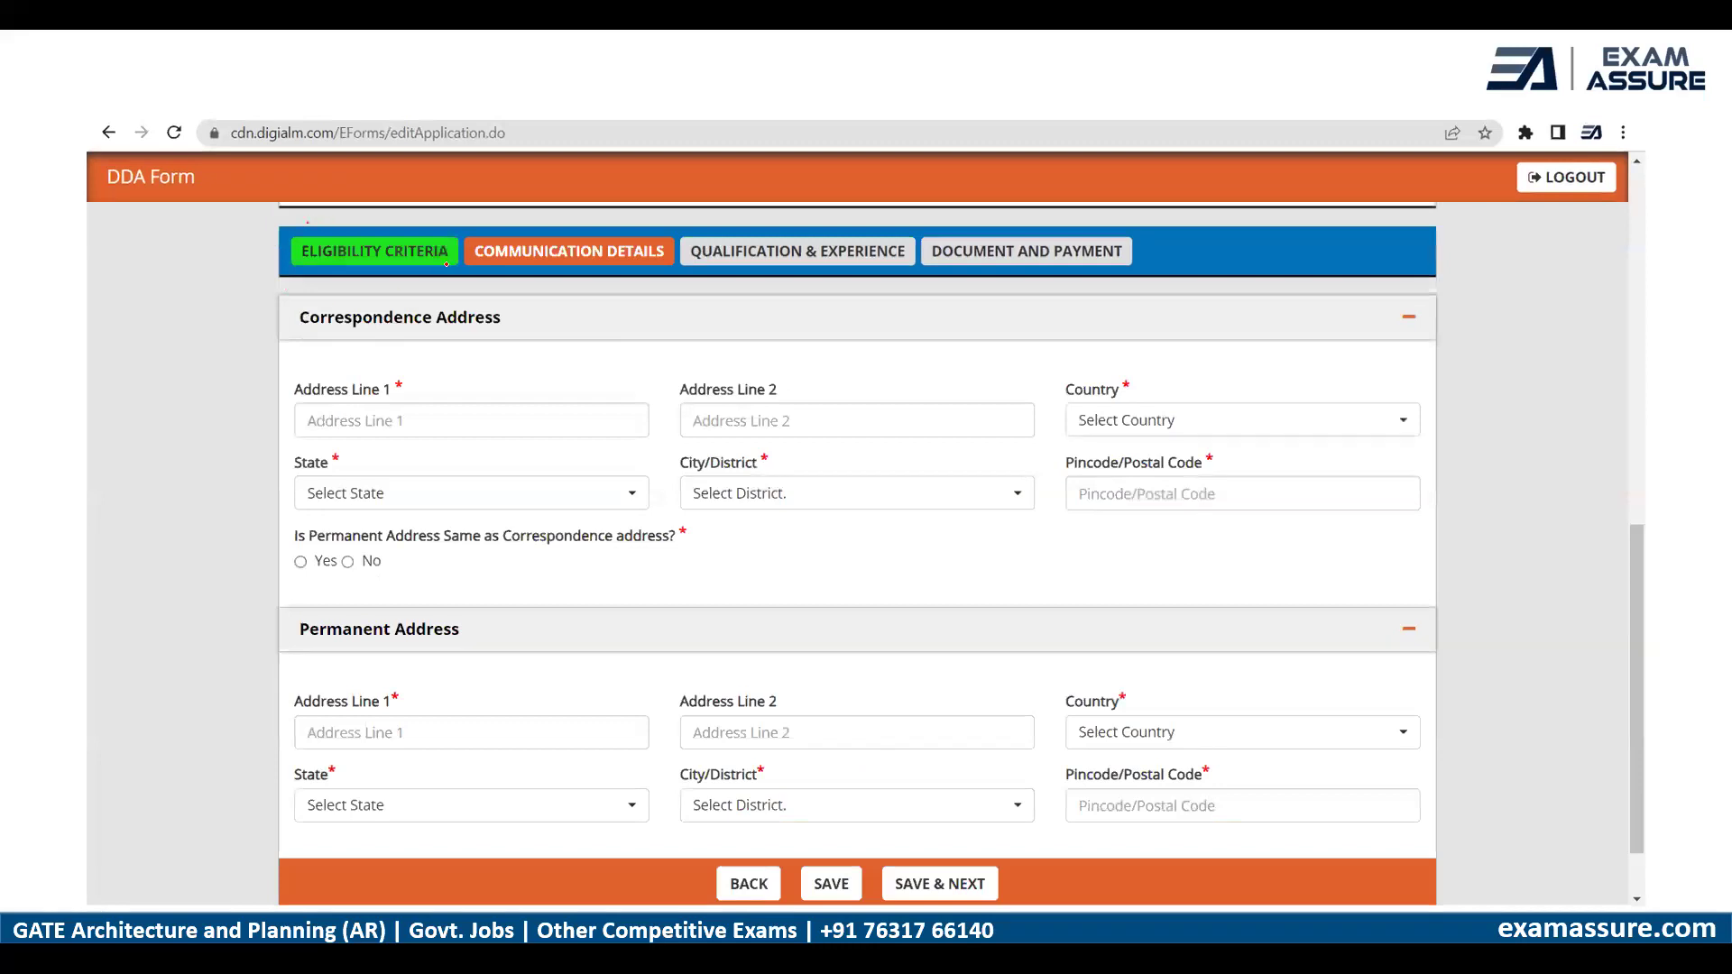
Save Communication Details to move on to the Qualification & Experience tab
left_click_drag(308, 222, 374, 217)
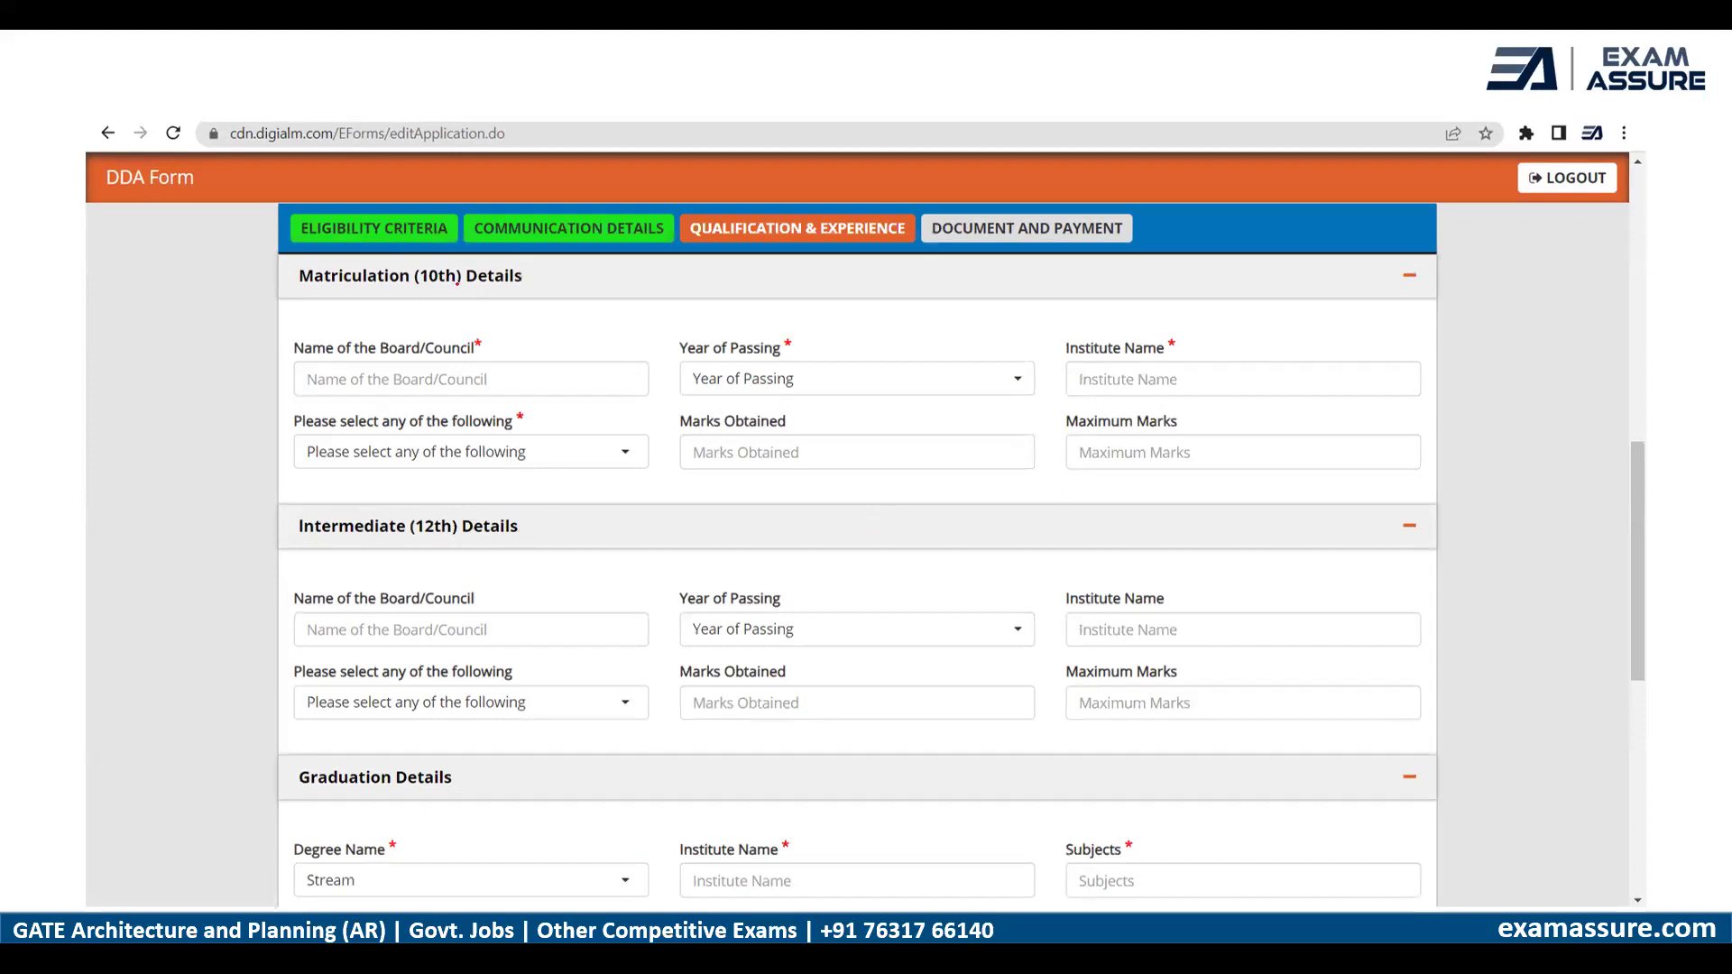
Review the 10th, 12th, graduation and additional qualification sections, then the photo and signature upload requirements
left_click_drag(422, 300, 476, 281)
left_click_drag(422, 546, 475, 532)
left_click_drag(350, 798, 424, 792)
scroll(673, 564, "down", 5)
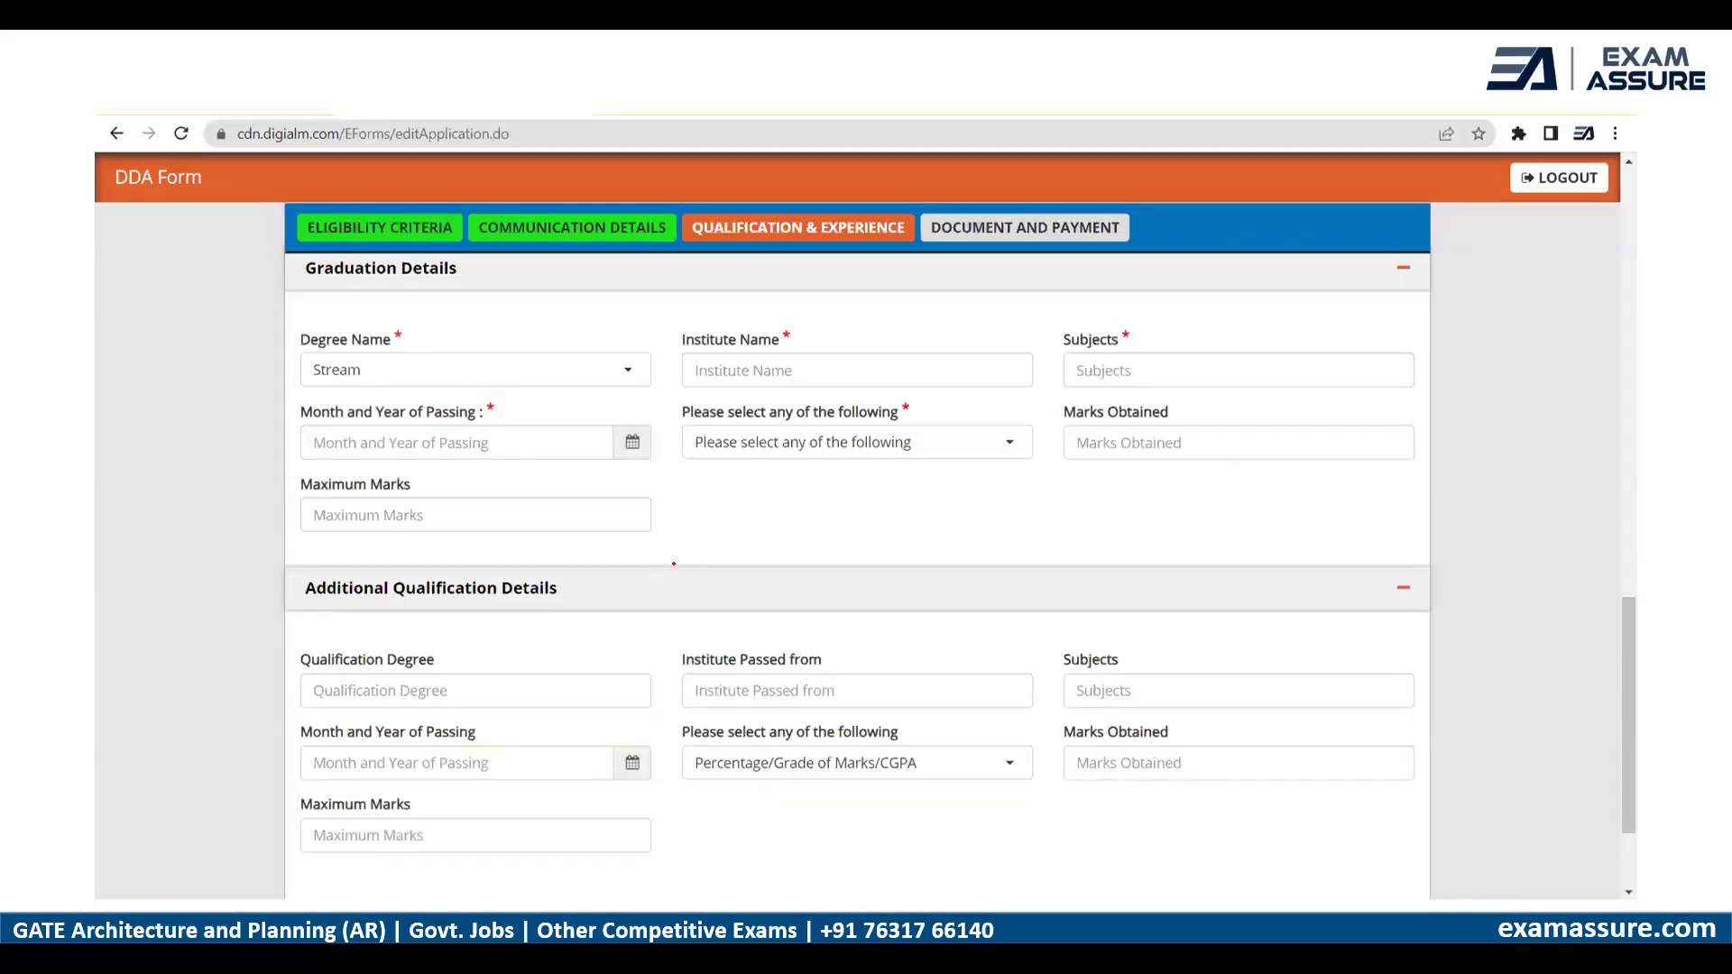
left_click_drag(394, 612, 548, 612)
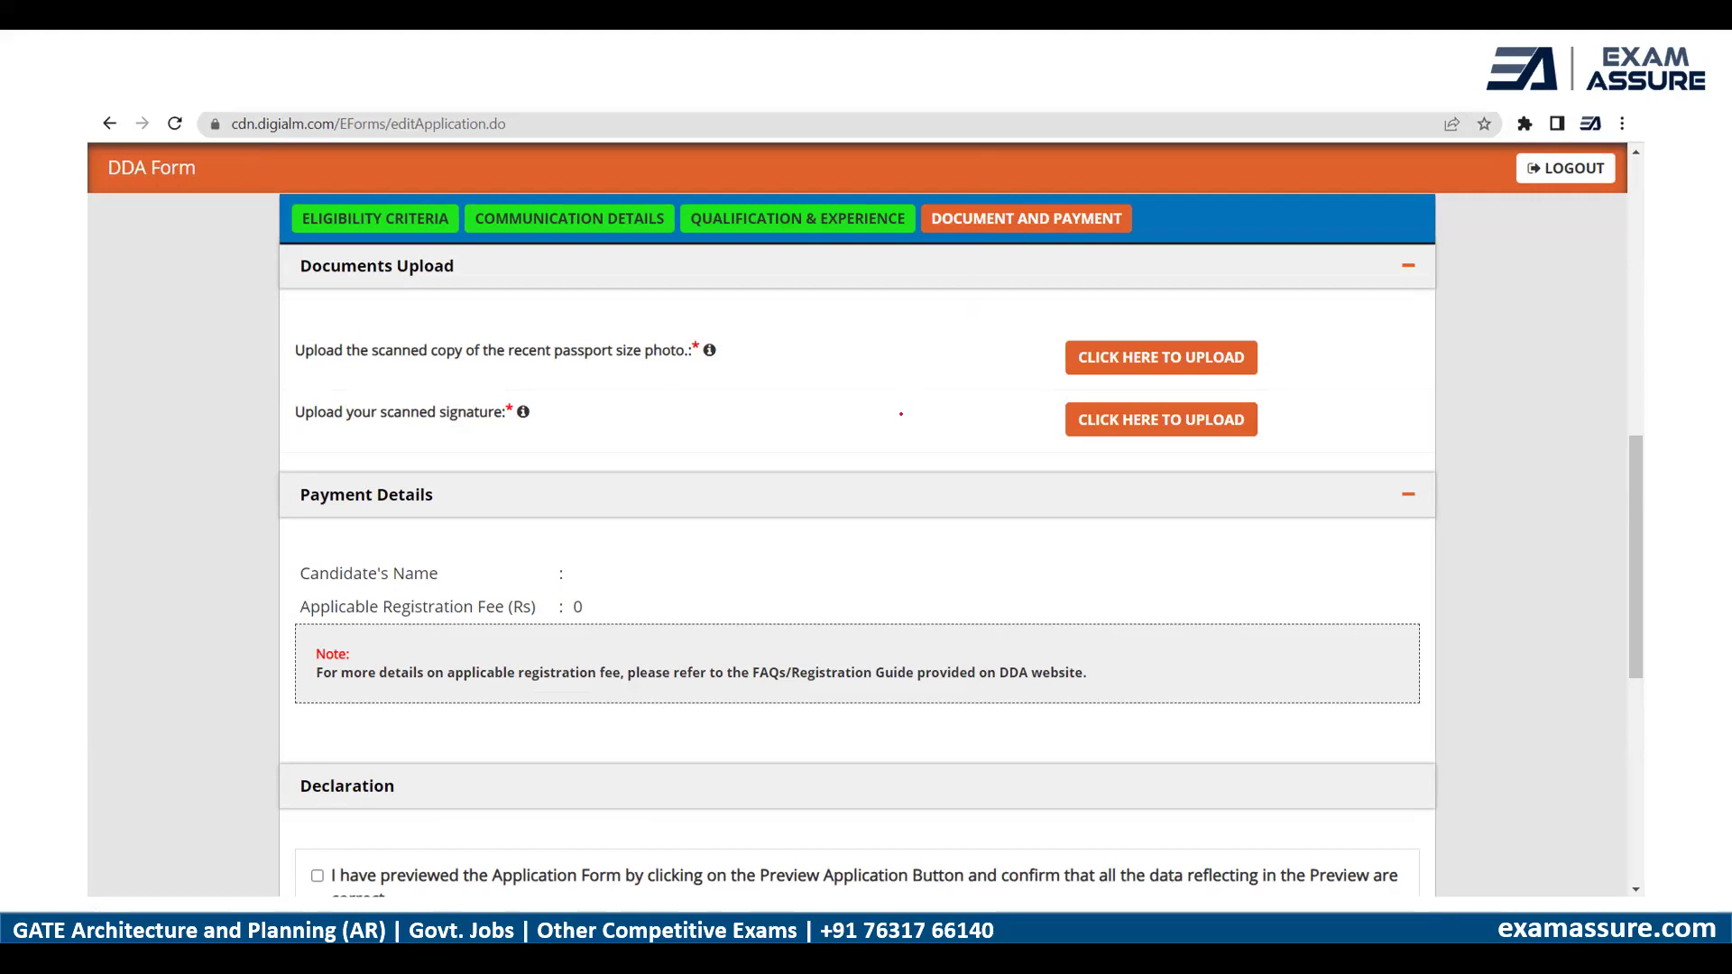
left_click_drag(643, 366, 705, 359)
left_click_drag(439, 434, 526, 429)
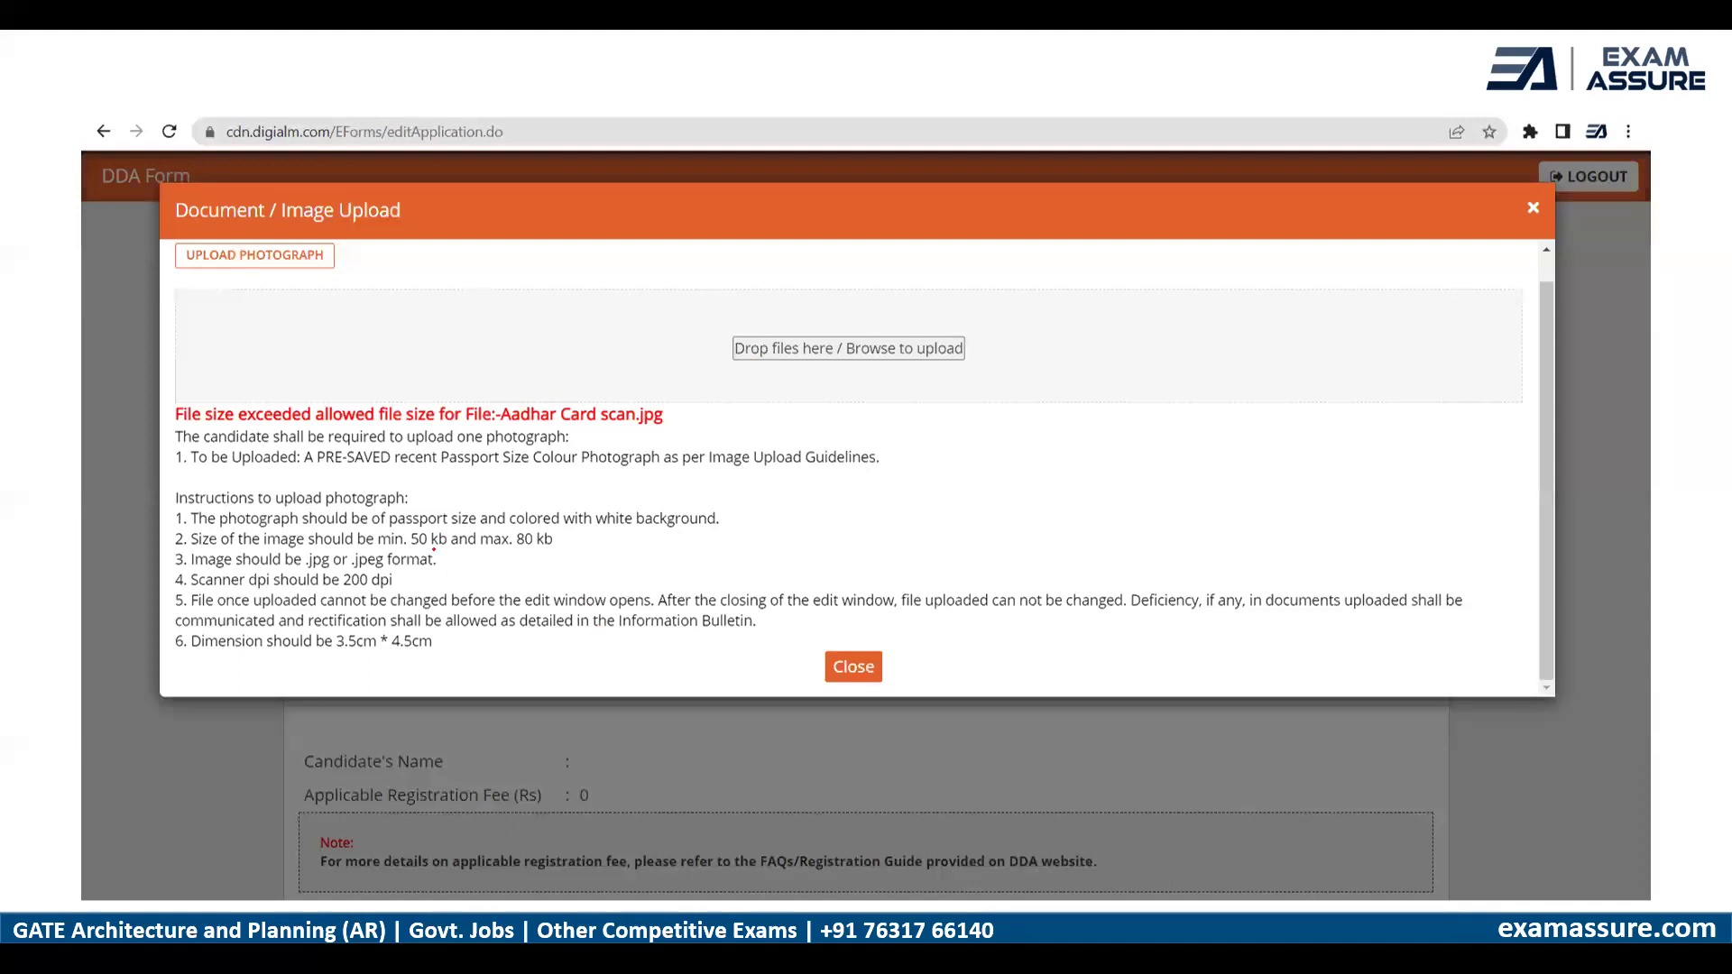
Close the image upload dialog, noting the 50 KB minimum photo size
left_click_drag(385, 547, 570, 546)
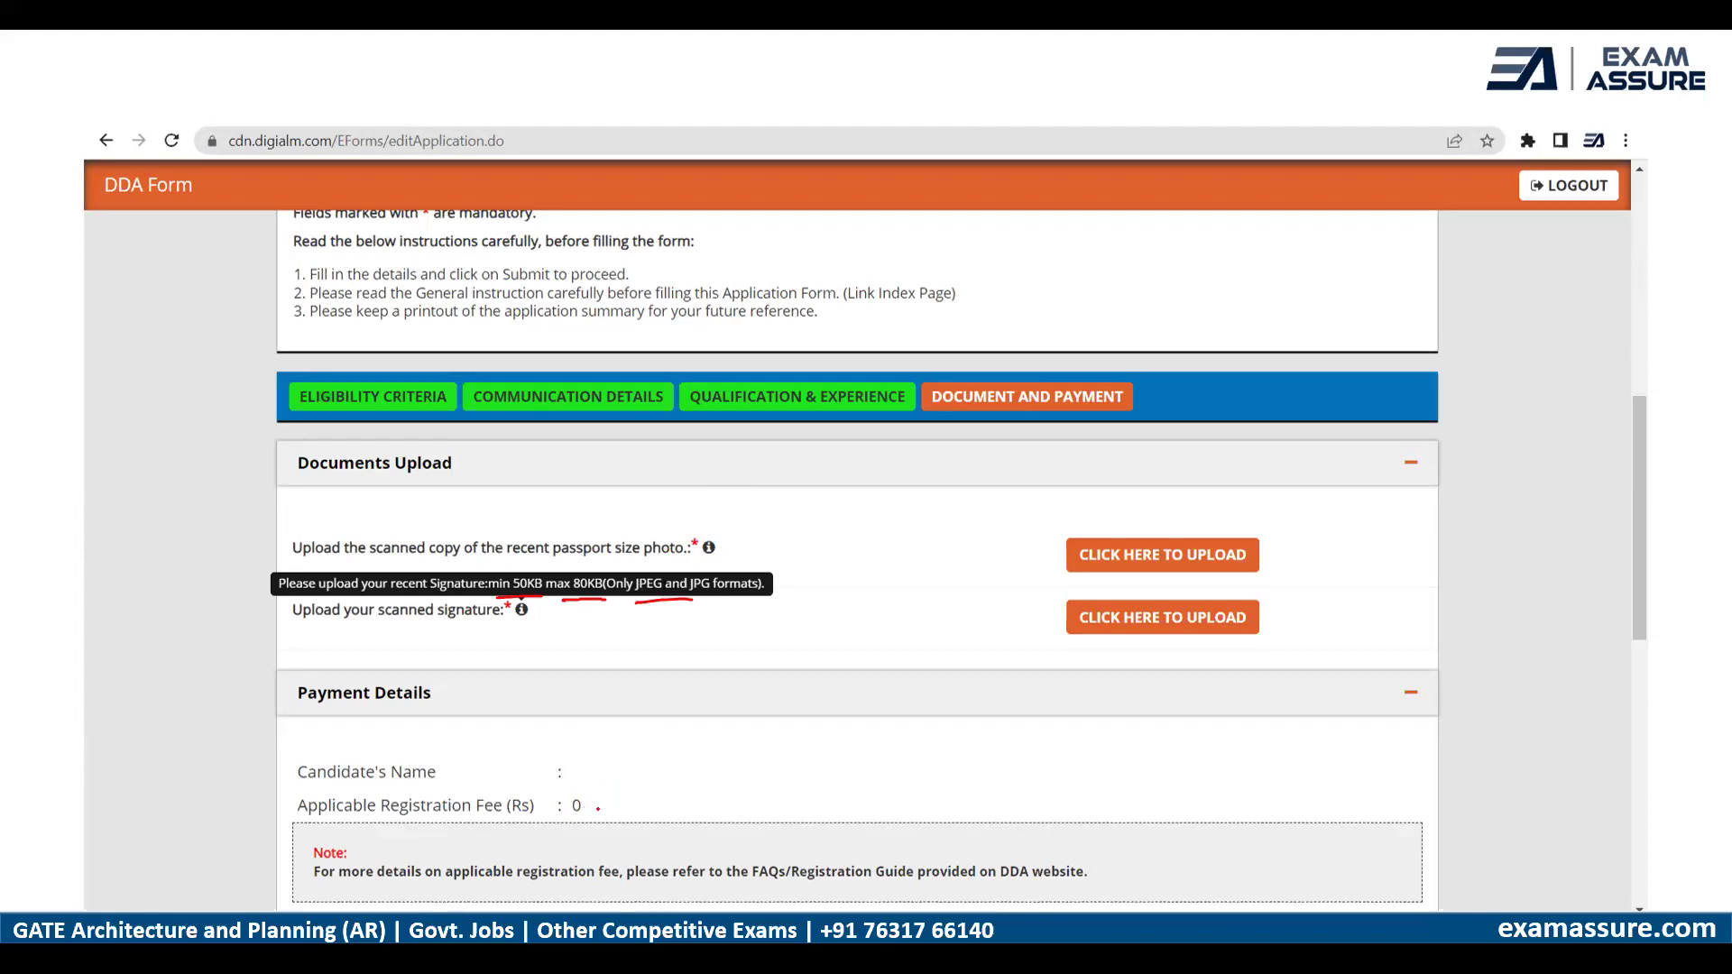
Underline the 0 registration fee and mark the step that submits the application
left_click_drag(565, 819, 610, 805)
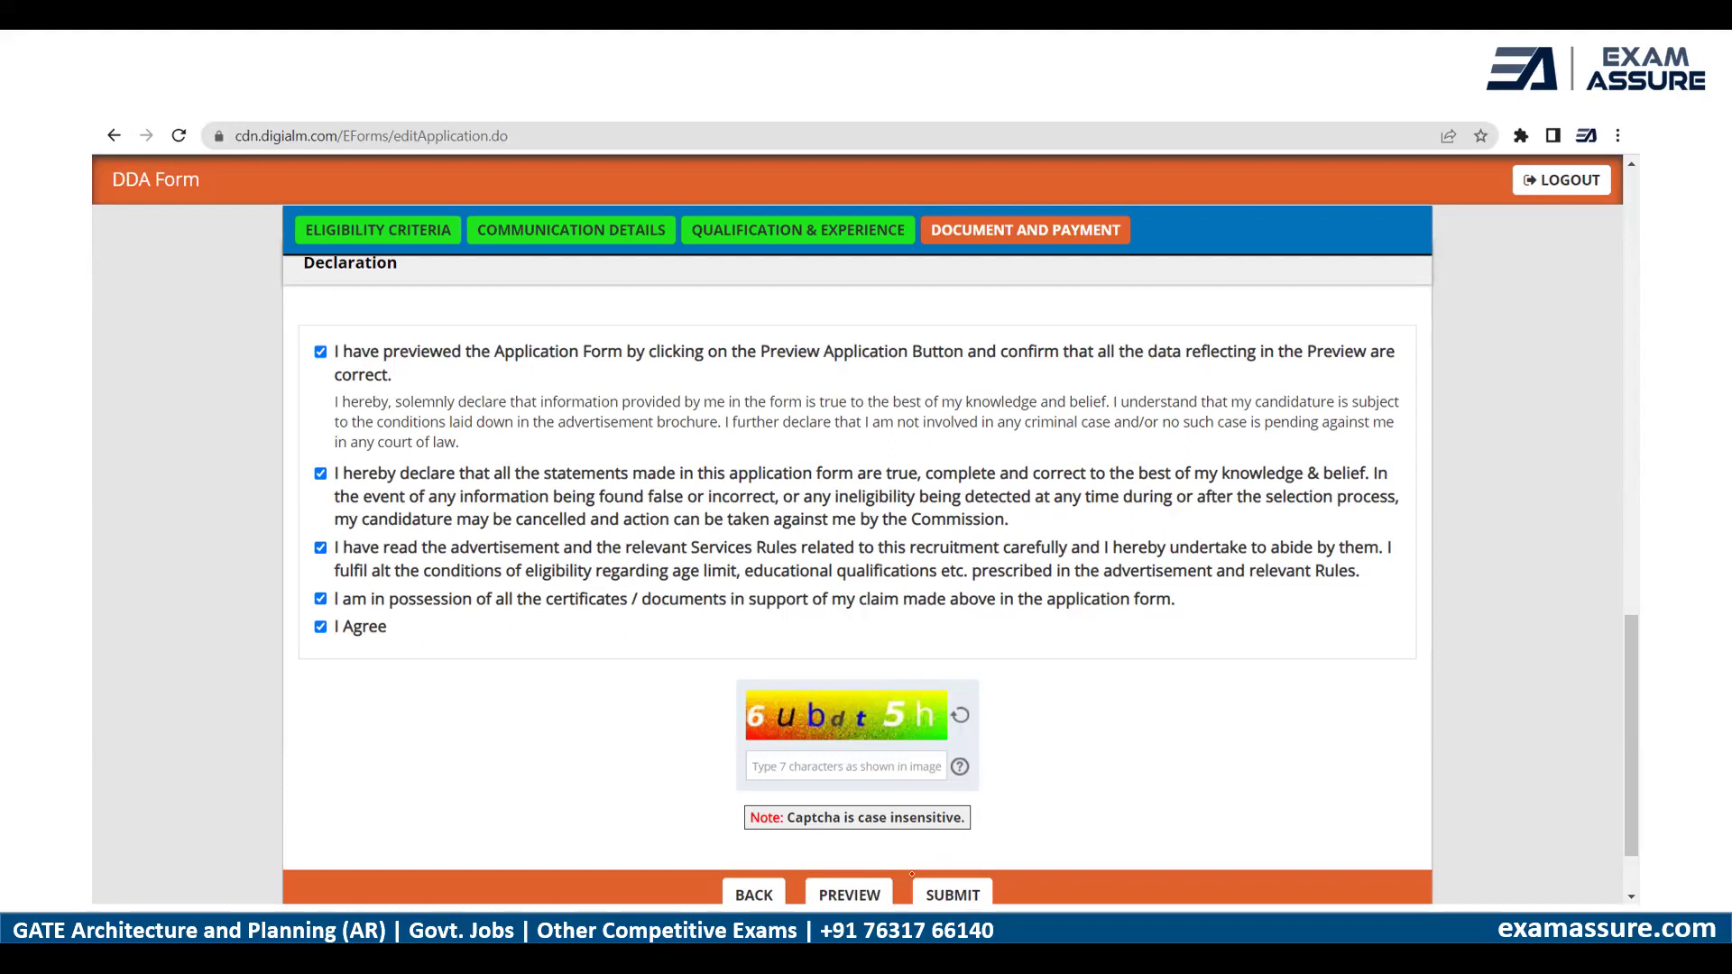
left_click_drag(938, 853, 943, 855)
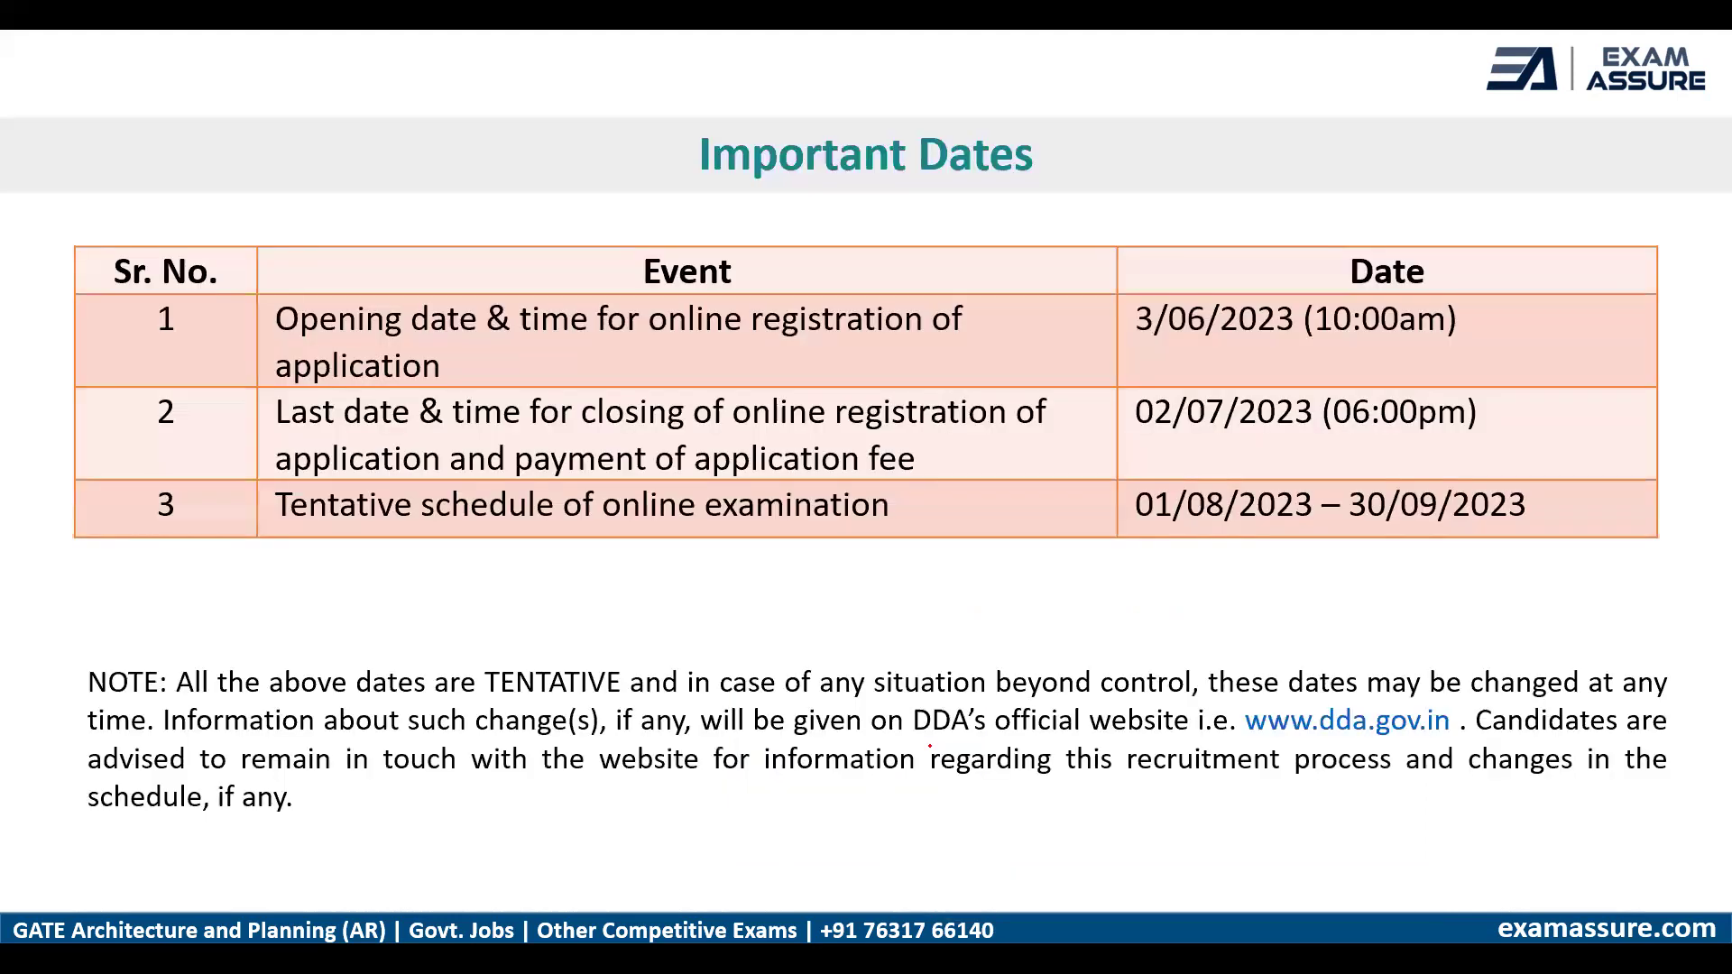